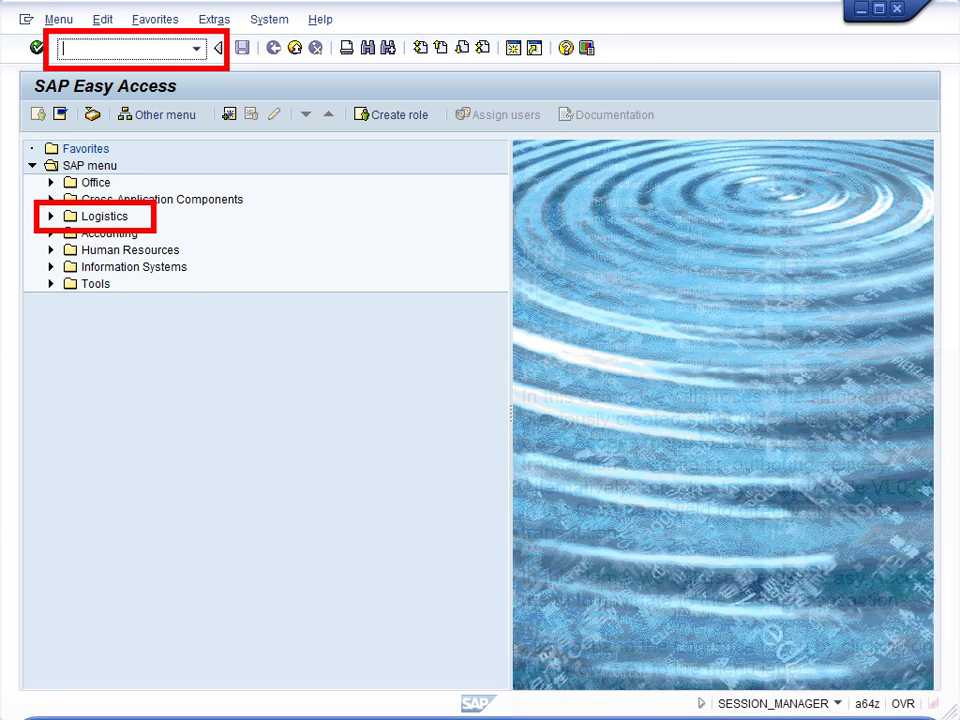
Open transaction VL01N - With Reference to Sales Order from the outbound delivery creation functions under Sales and Distribution.
{"action": "left_click", "coordinate": [51, 216]}
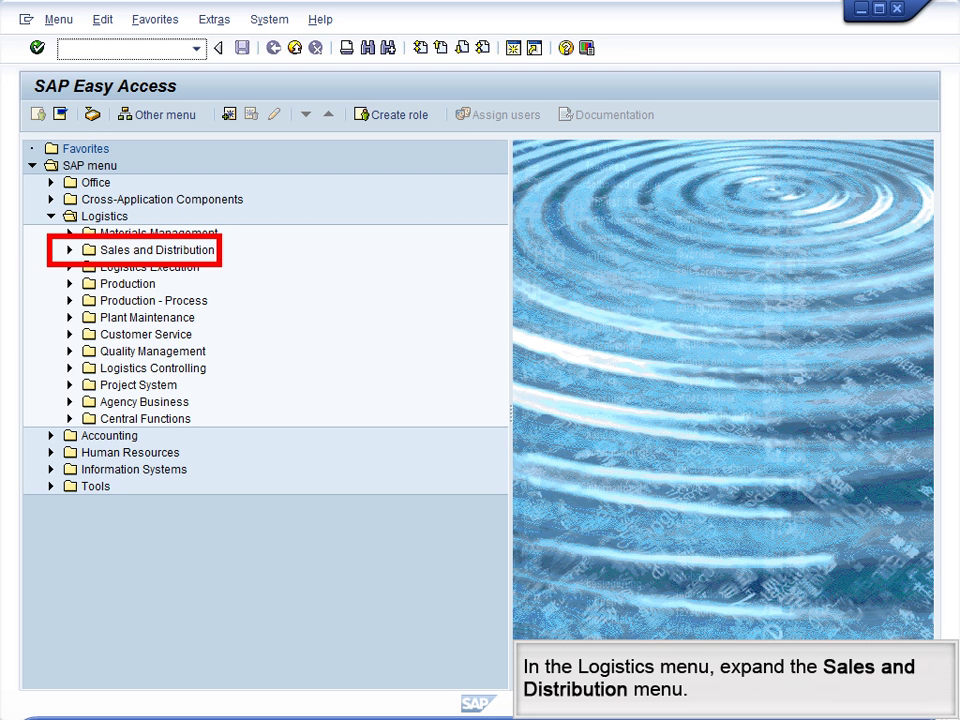
{"action": "left_click", "coordinate": [69, 250]}
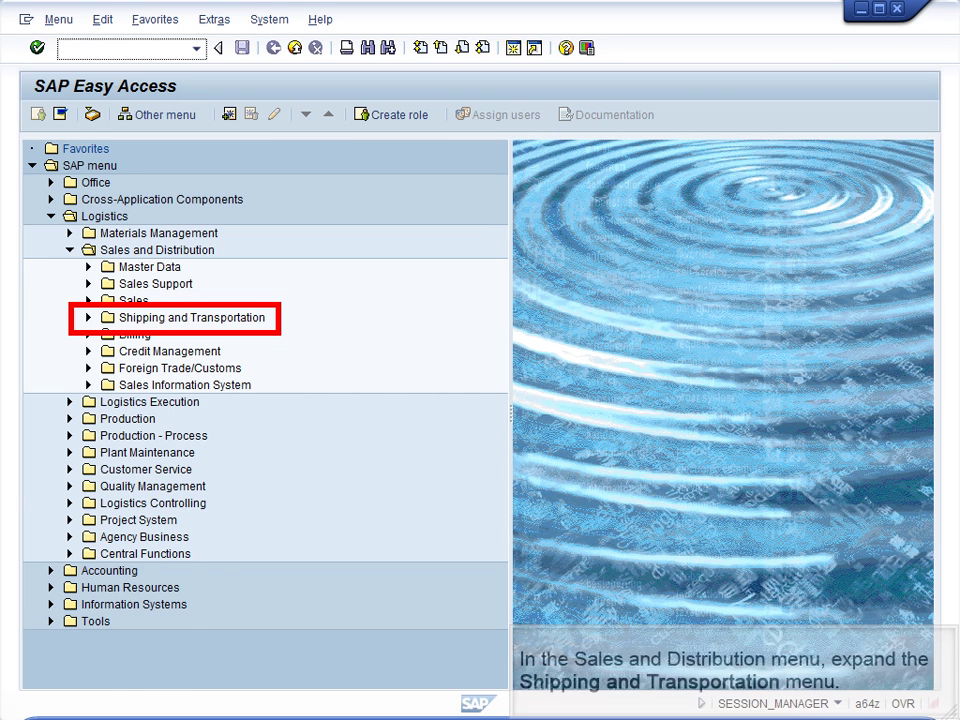
{"action": "left_click", "coordinate": [88, 317]}
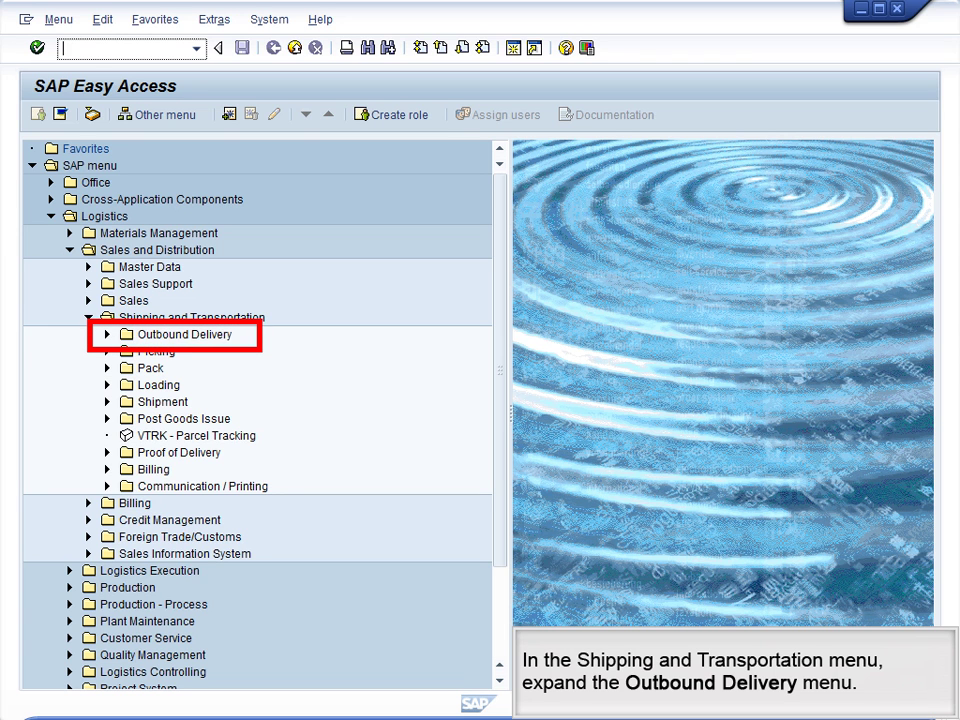
{"action": "left_click", "coordinate": [107, 334]}
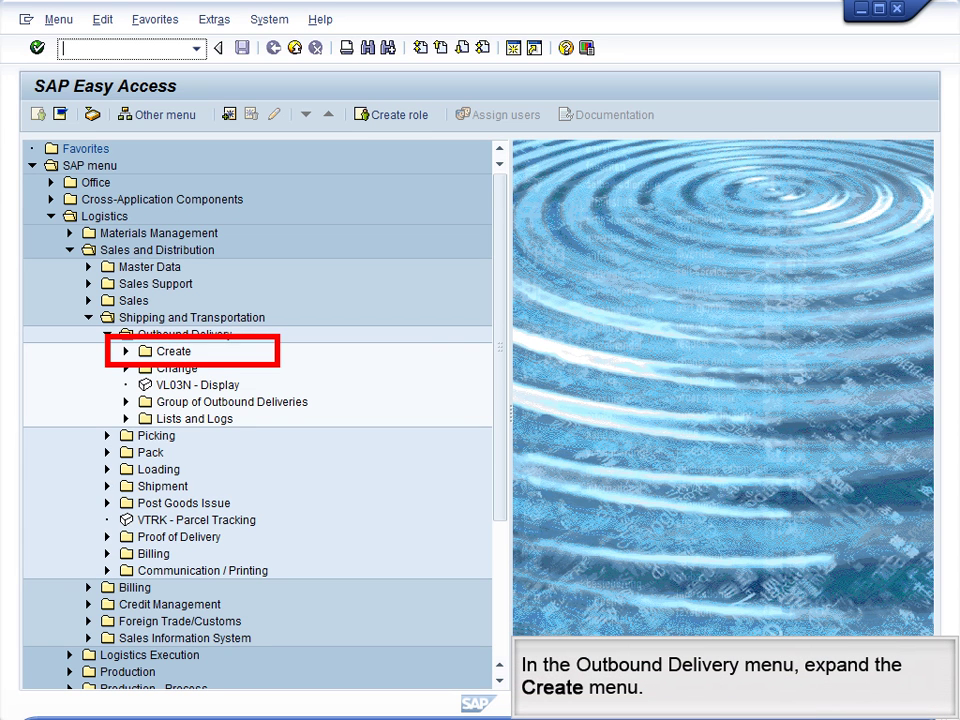
{"action": "left_click", "coordinate": [126, 351]}
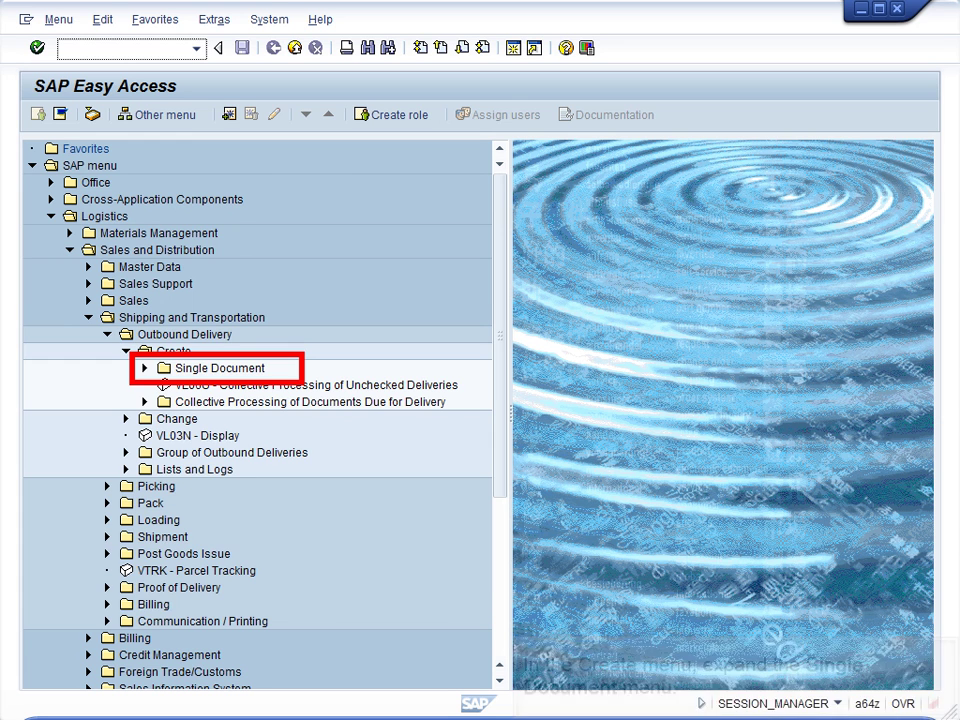
{"action": "left_click", "coordinate": [145, 368]}
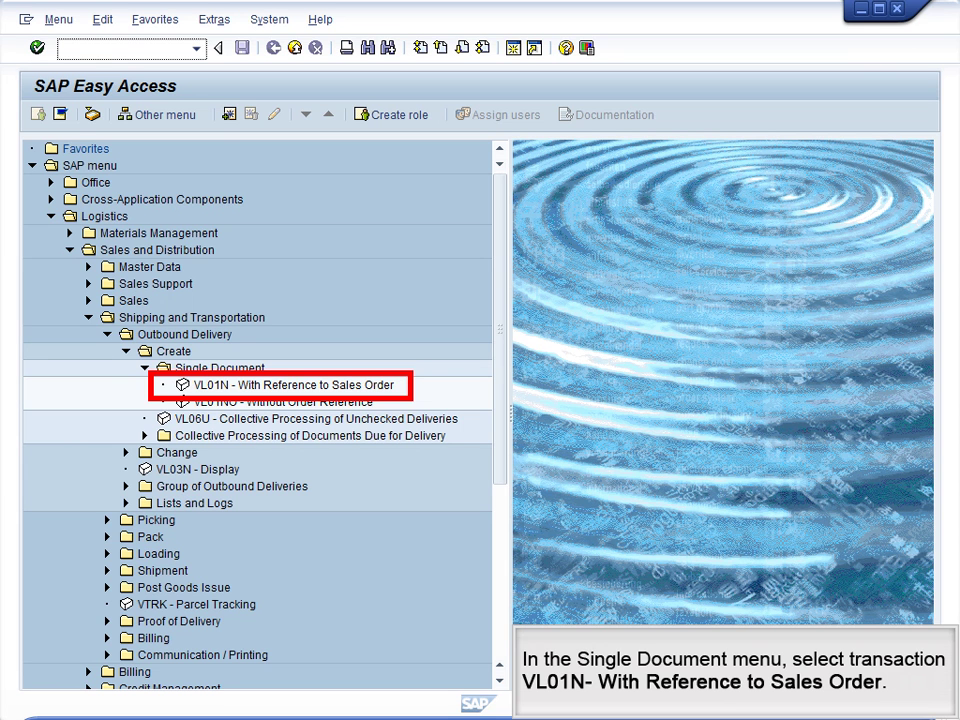
{"action": "double_click", "coordinate": [293, 385]}
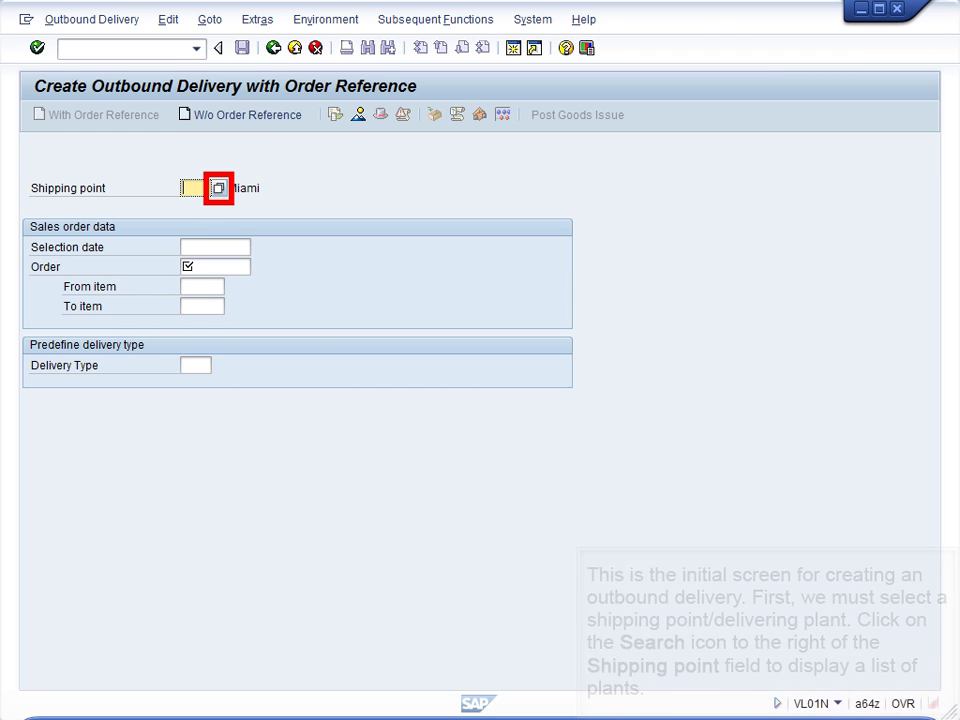
Set the shipping point to MI00 Miami and the selection date to 08/12/2010.
{"action": "left_click", "coordinate": [218, 188]}
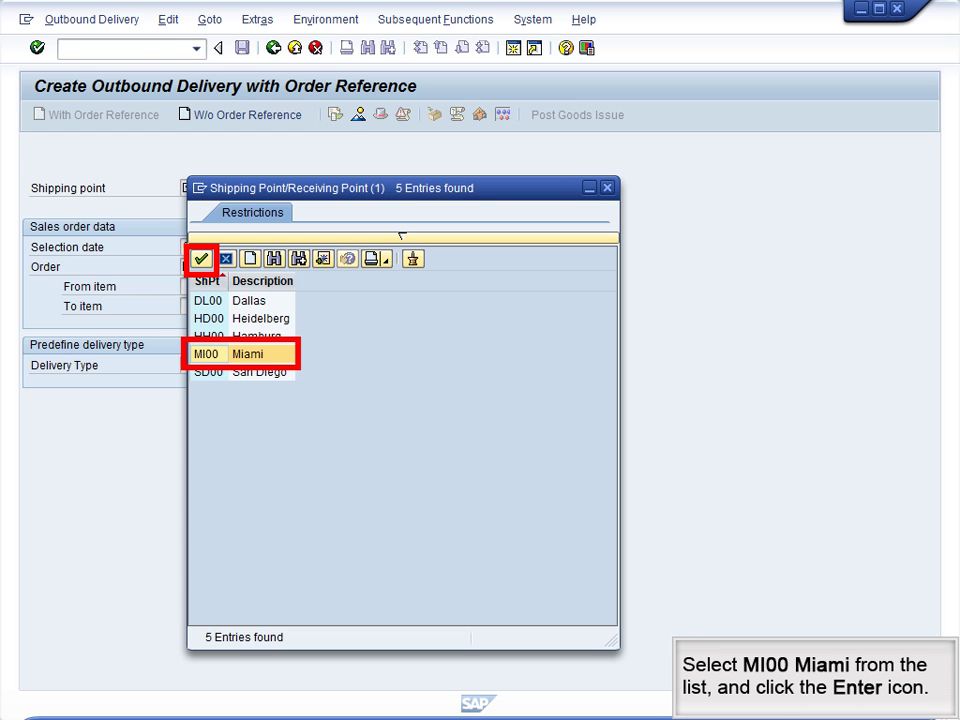
{"action": "key", "text": "Return"}
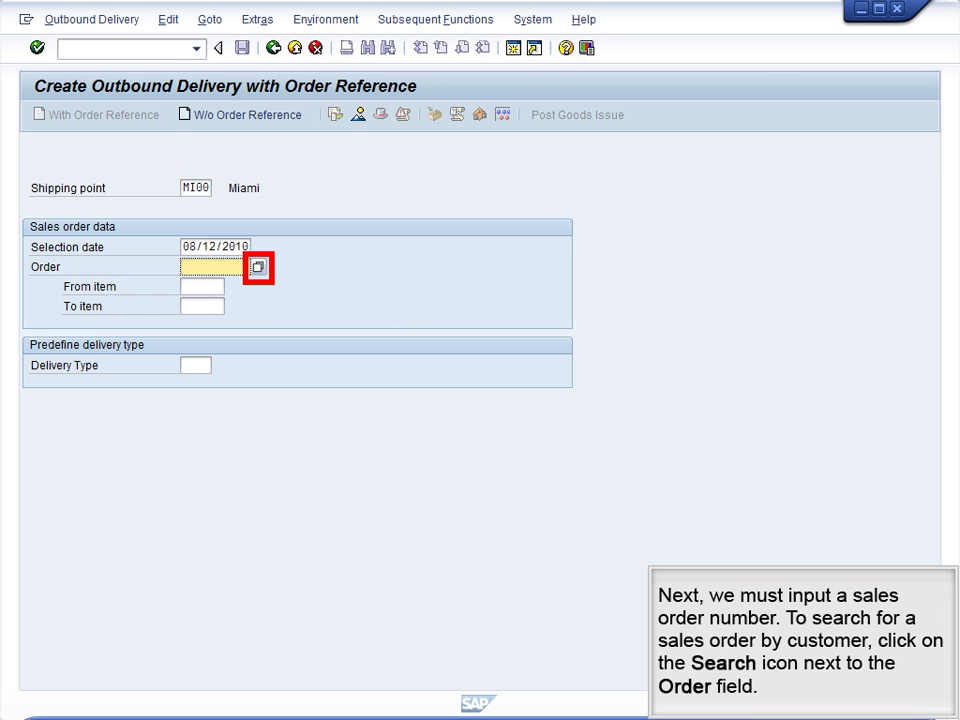
Restrict the order search to sold-to party Philly Bikes, found with the customer pattern *000, and clear the transaction group.
{"action": "key", "text": "F4"}
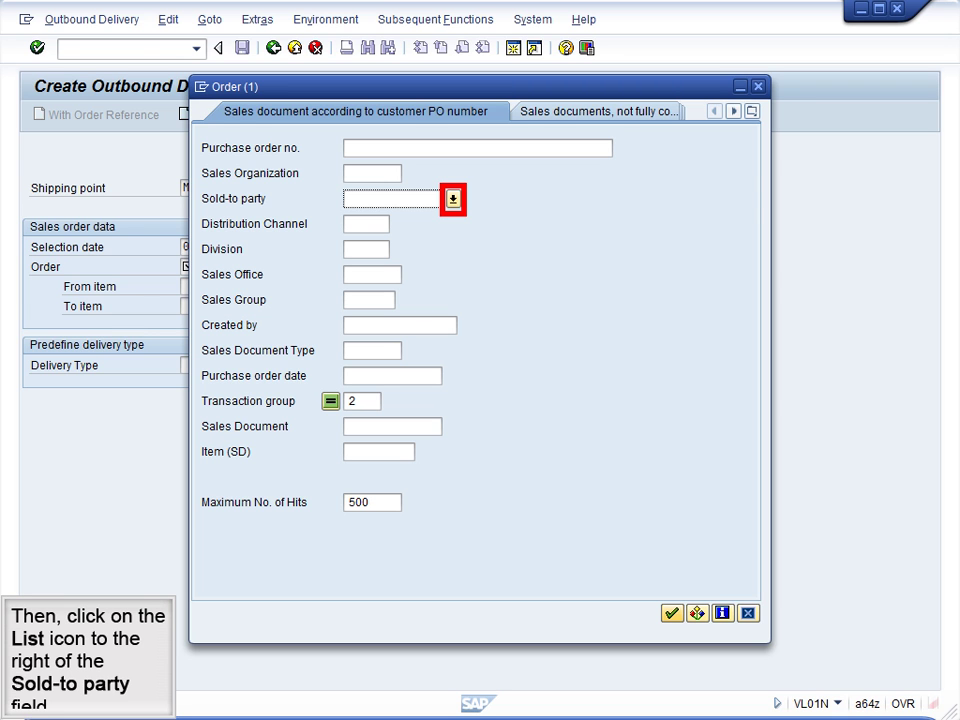
{"action": "key", "text": "F4"}
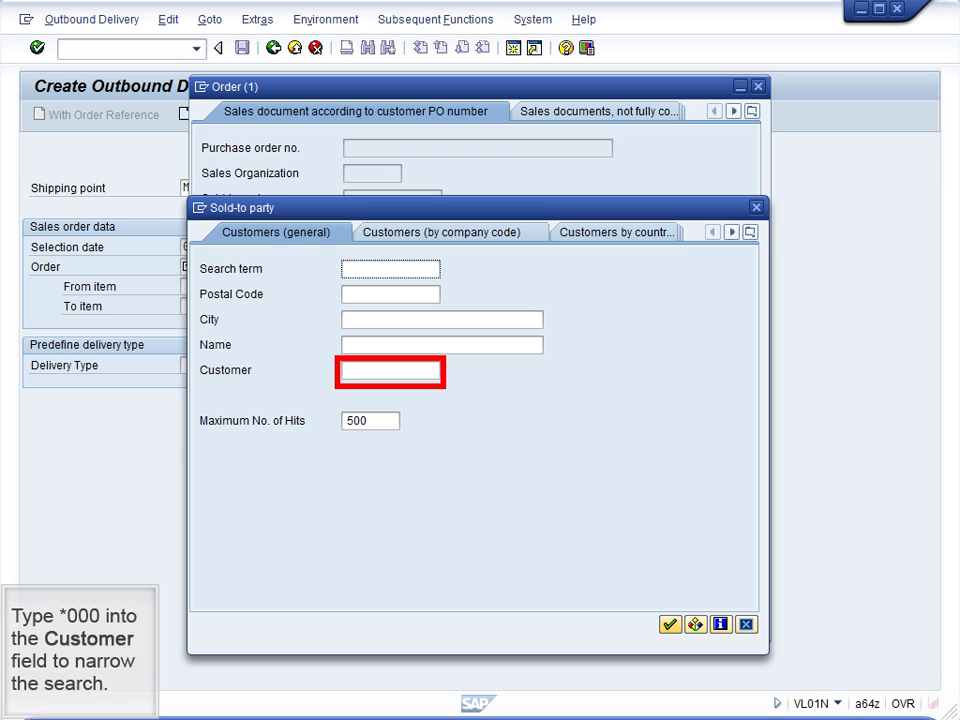
{"action": "left_click", "coordinate": [390, 370]}
{"action": "type", "text": "*000"}
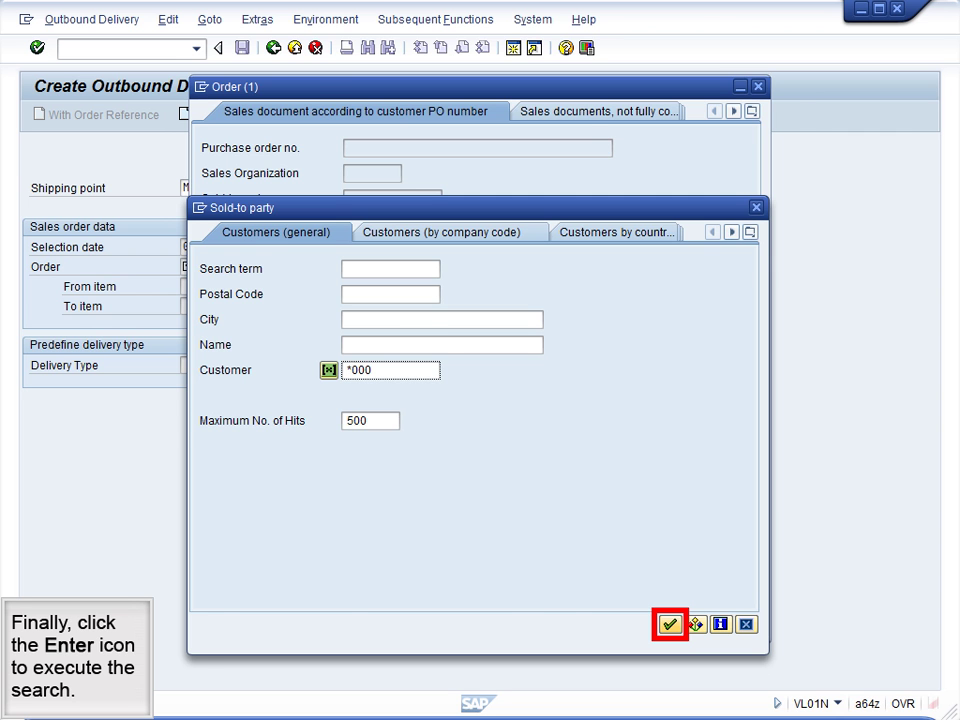
{"action": "left_click", "coordinate": [669, 624]}
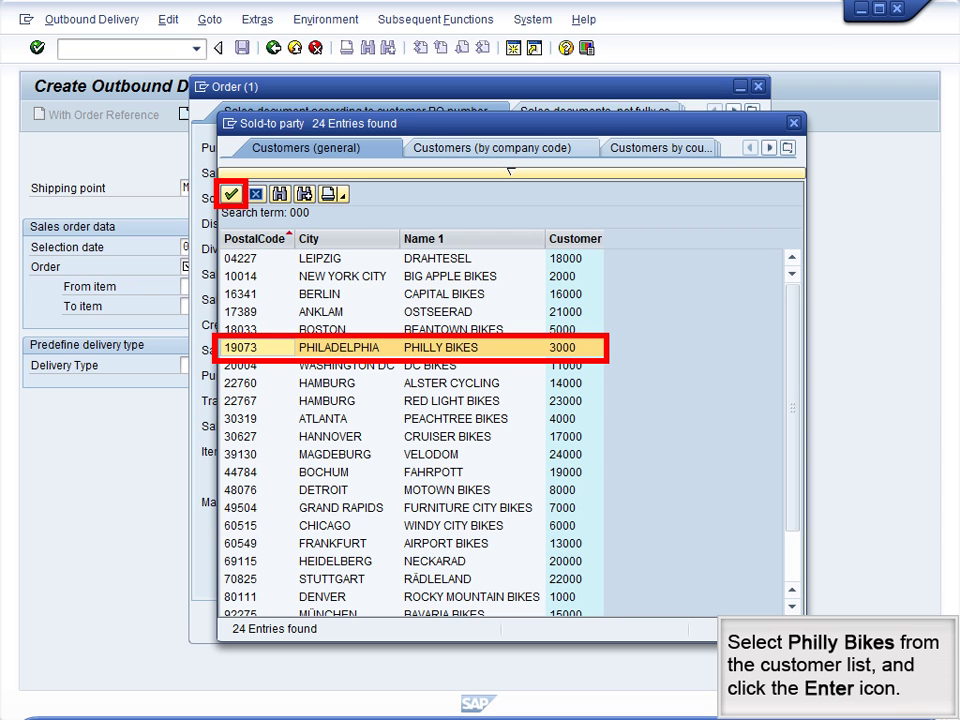
{"action": "key", "text": "Return"}
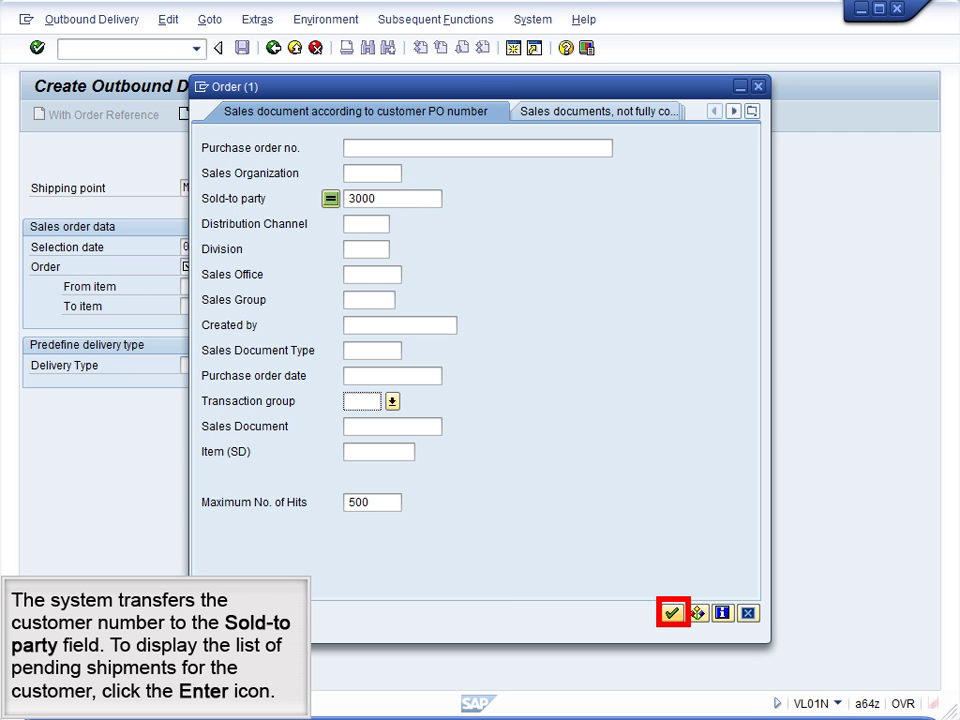
Choose the second open sales order of Philly Bikes and start the outbound delivery from it.
{"action": "key", "text": "Return"}
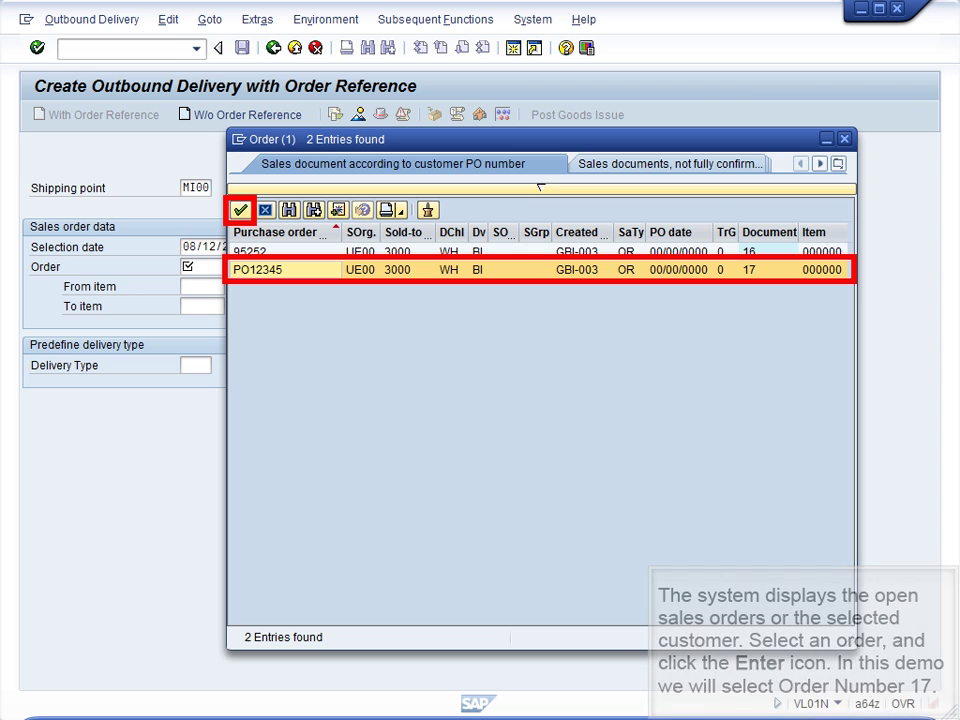
{"action": "left_click", "coordinate": [240, 209]}
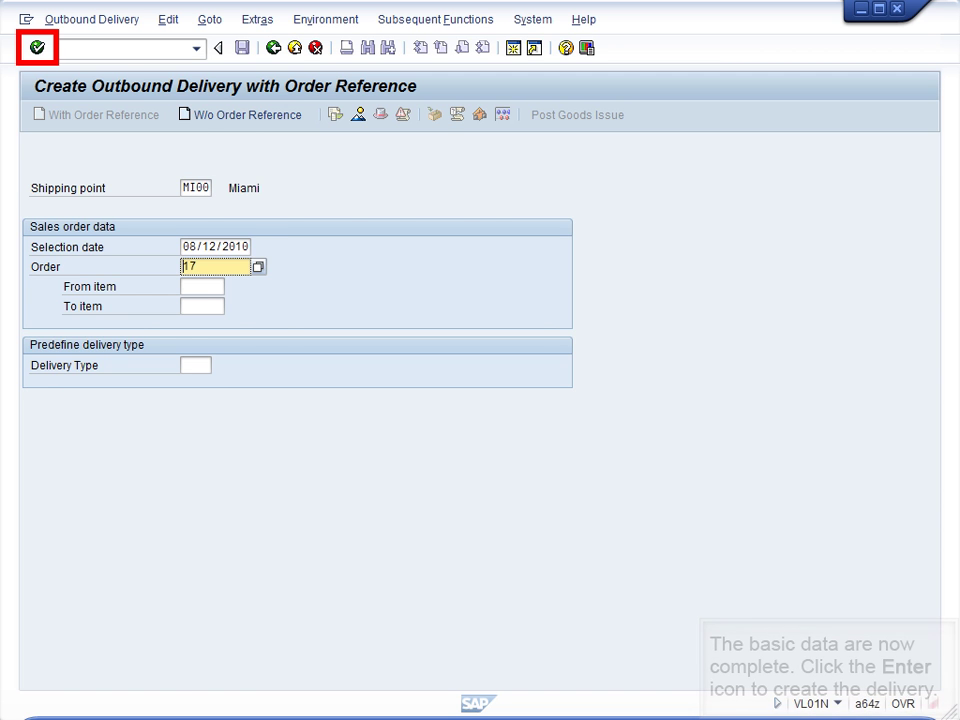
{"action": "key", "text": "Return"}
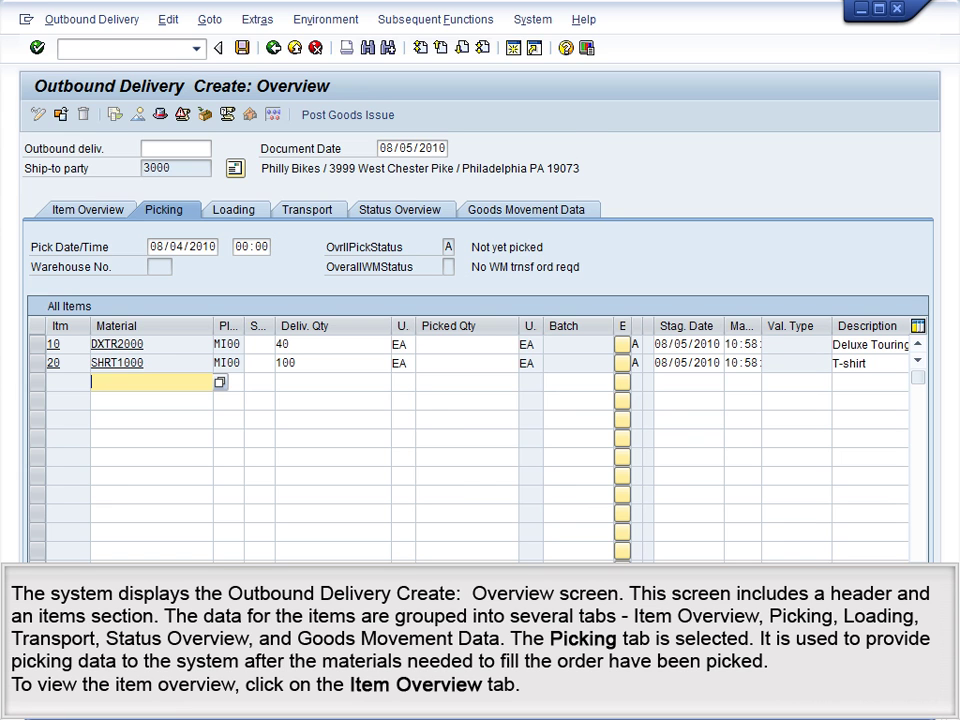
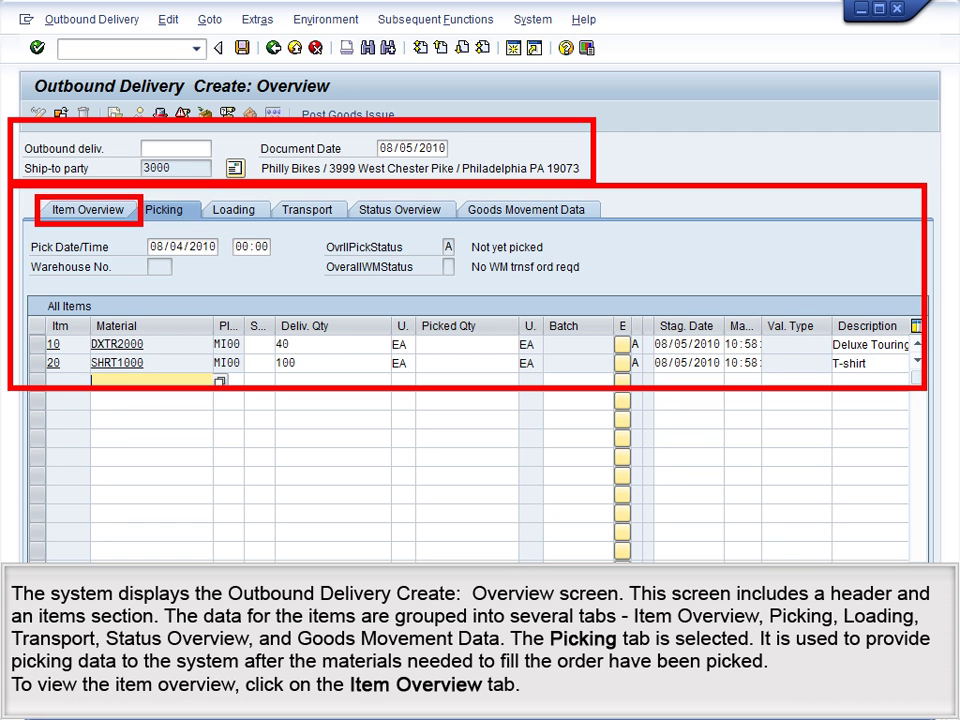
Review the delivery's item overview, loading, transport, status overview and goods movement data.
{"action": "left_click", "coordinate": [88, 209]}
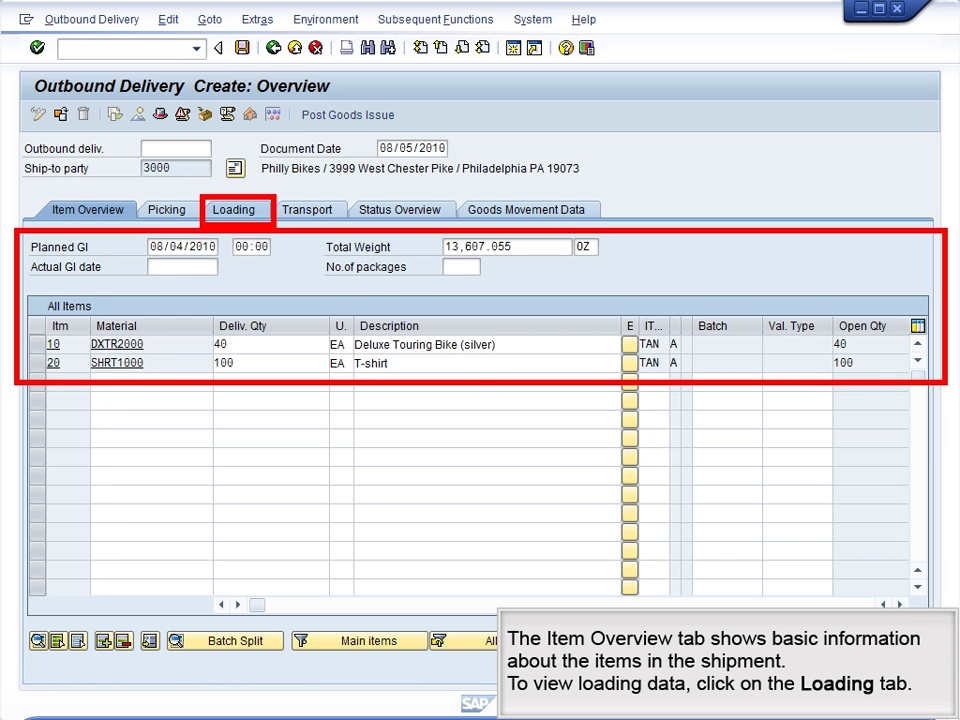
{"action": "left_click", "coordinate": [234, 209]}
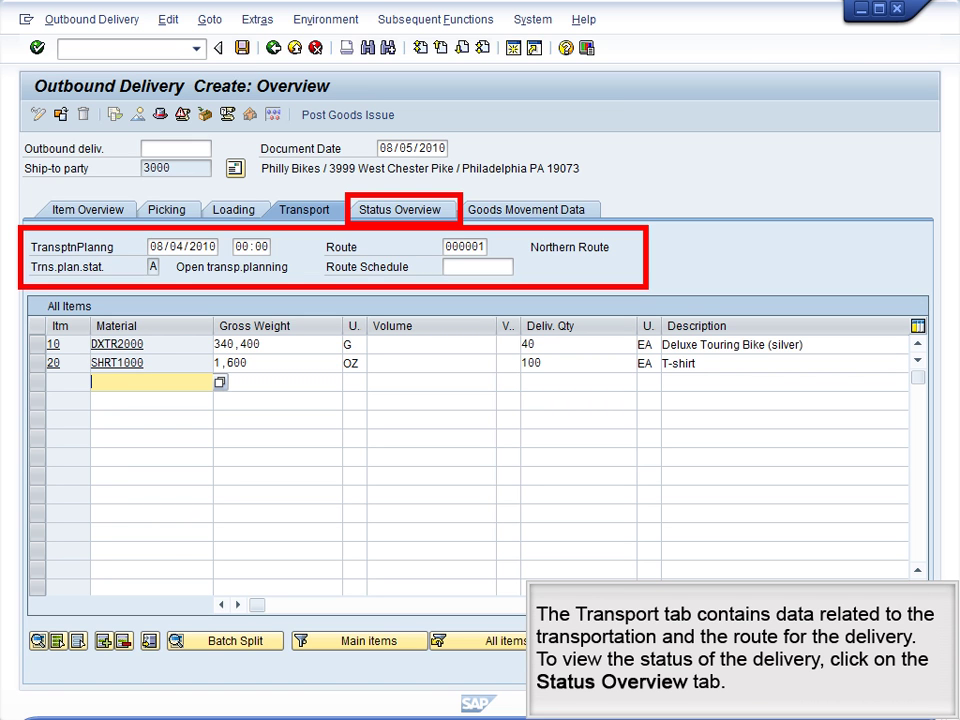
{"action": "left_click", "coordinate": [400, 209]}
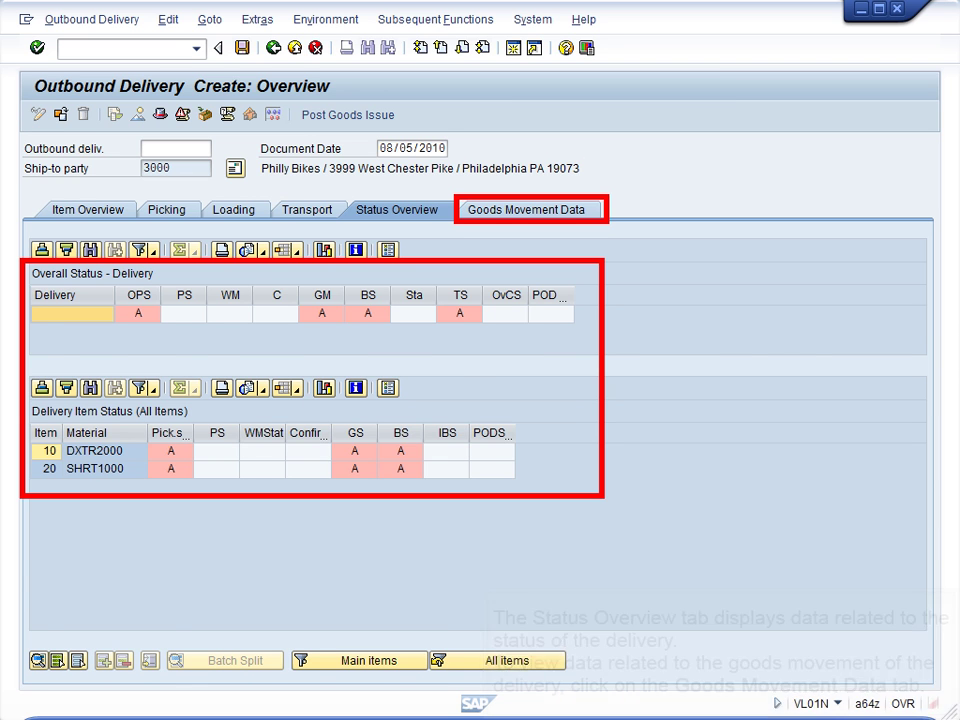
{"action": "left_click", "coordinate": [526, 209]}
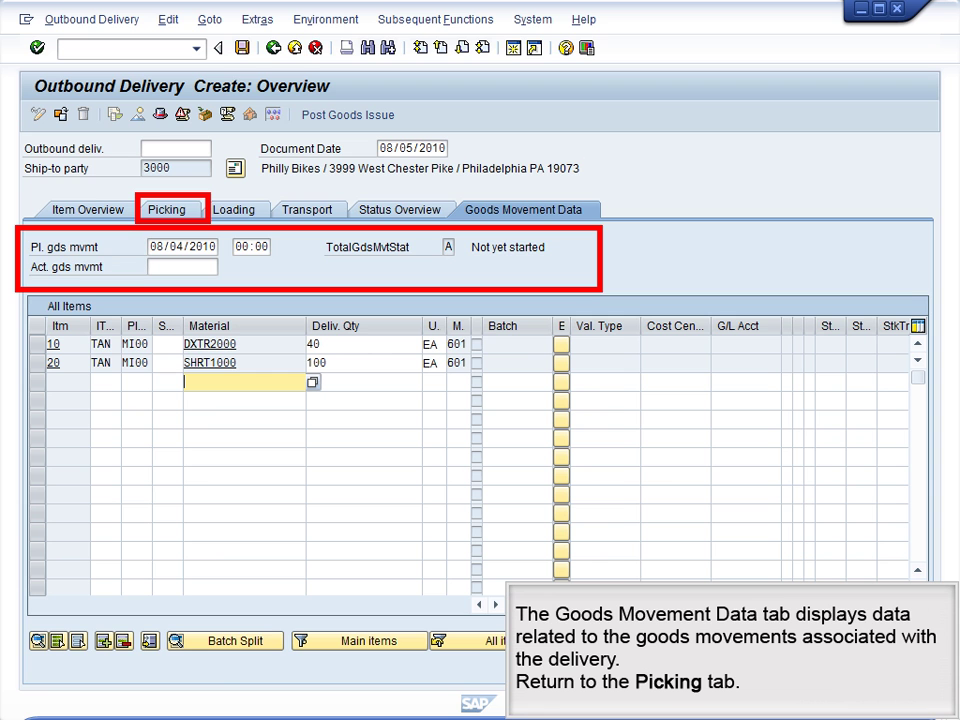
In the picking data, set storage location FG00 and picked quantity 40 for item 10, DXTR2000.
{"action": "left_click", "coordinate": [167, 209]}
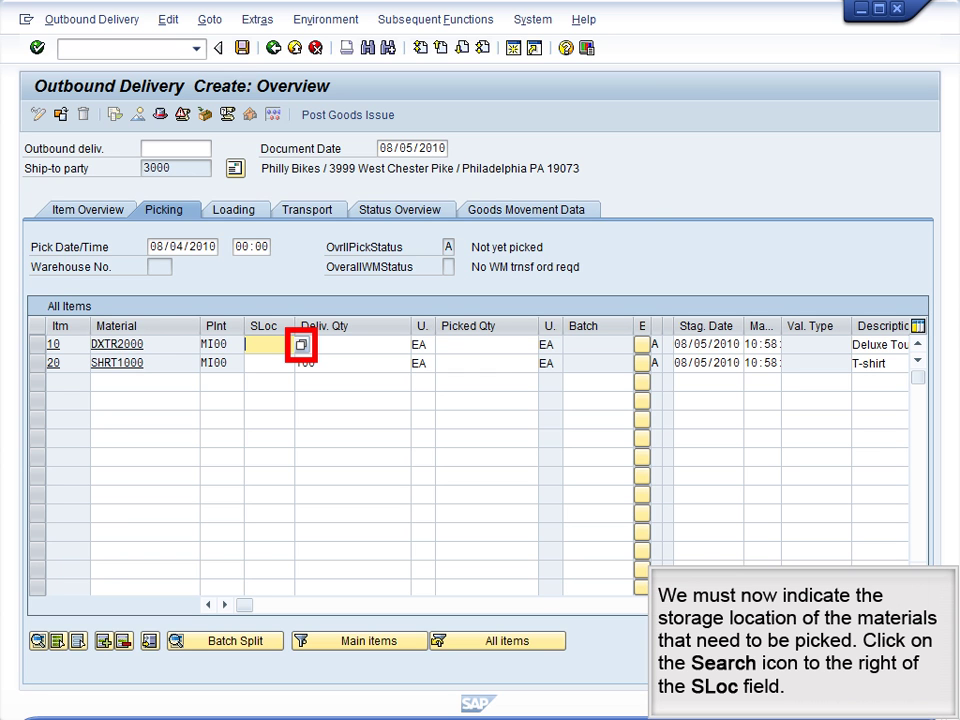
{"action": "key", "text": "F4"}
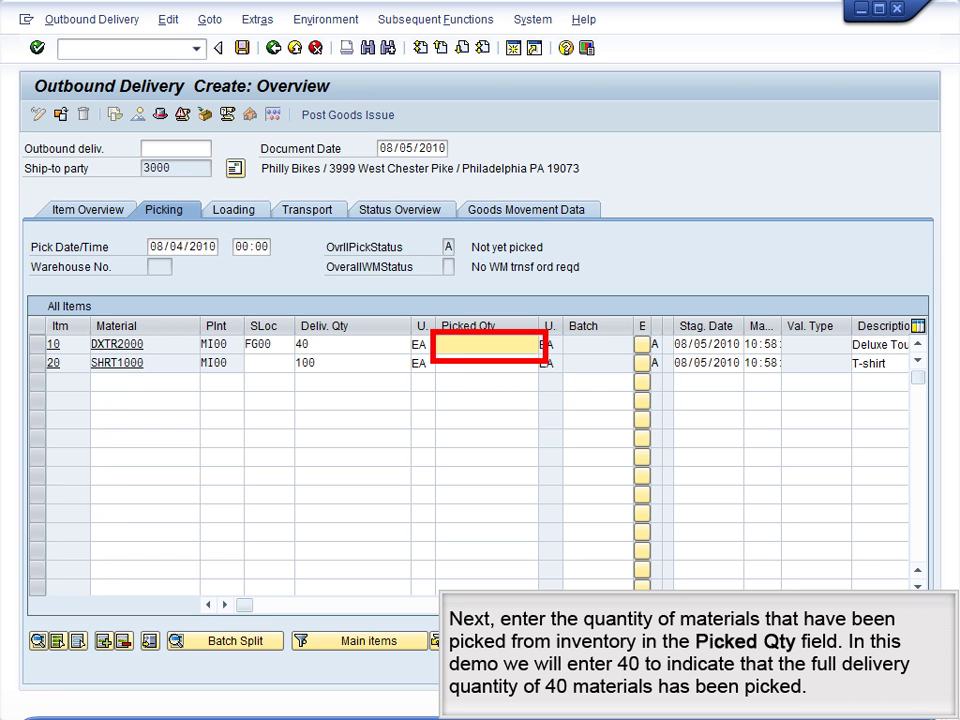
{"action": "type", "text": "40"}
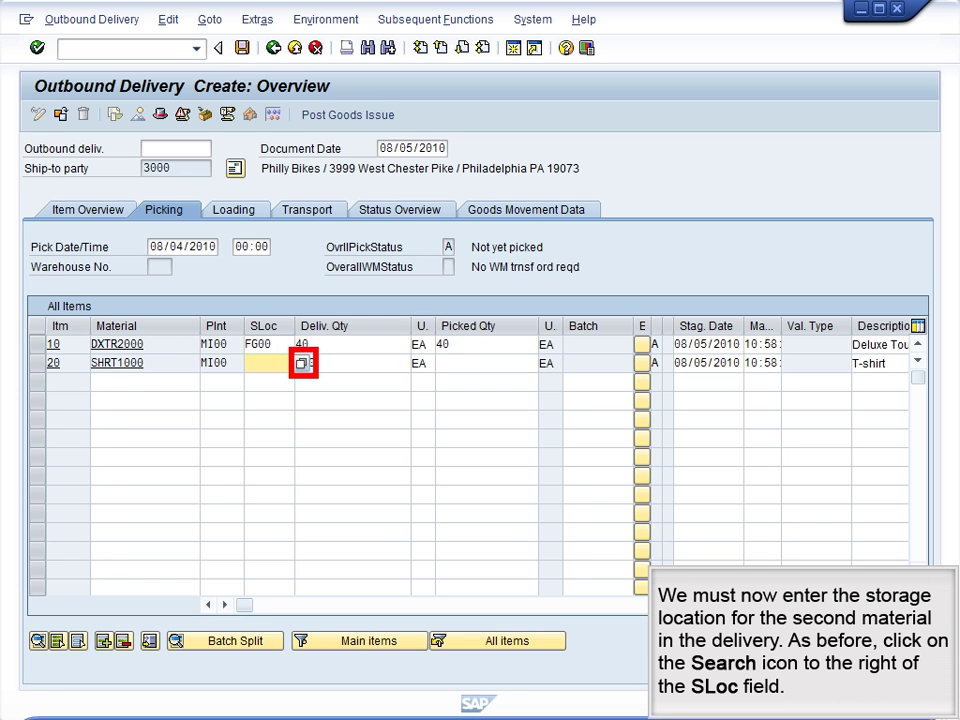
Set storage location TG00 Trading Goods and picked quantity 100 for item 20, SHRT1000, and save the delivery.
{"action": "key", "text": "F4"}
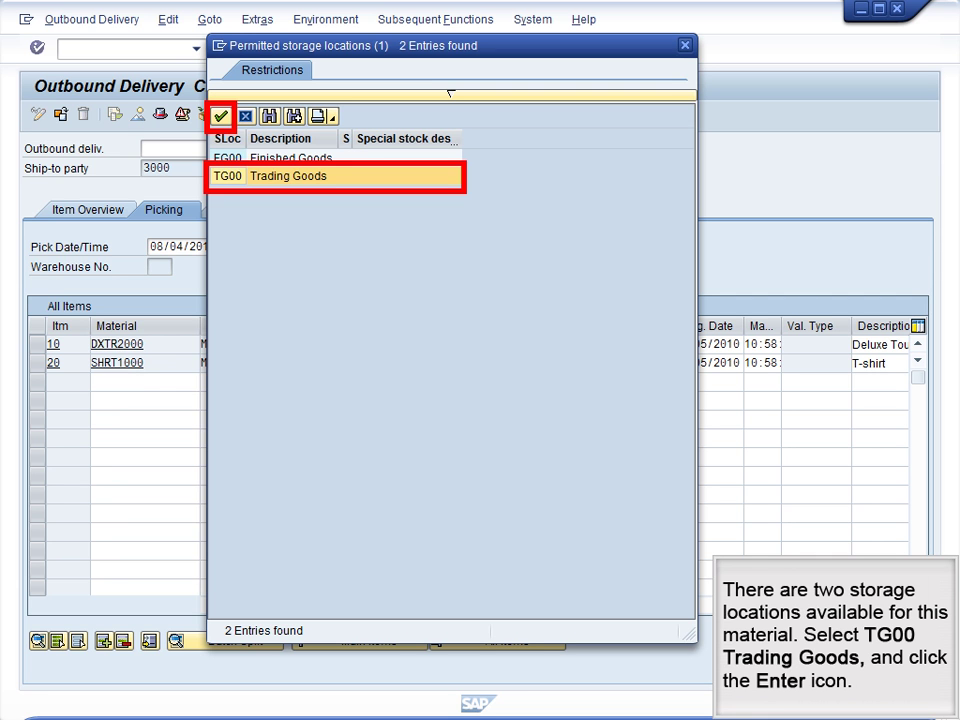
{"action": "key", "text": "Return"}
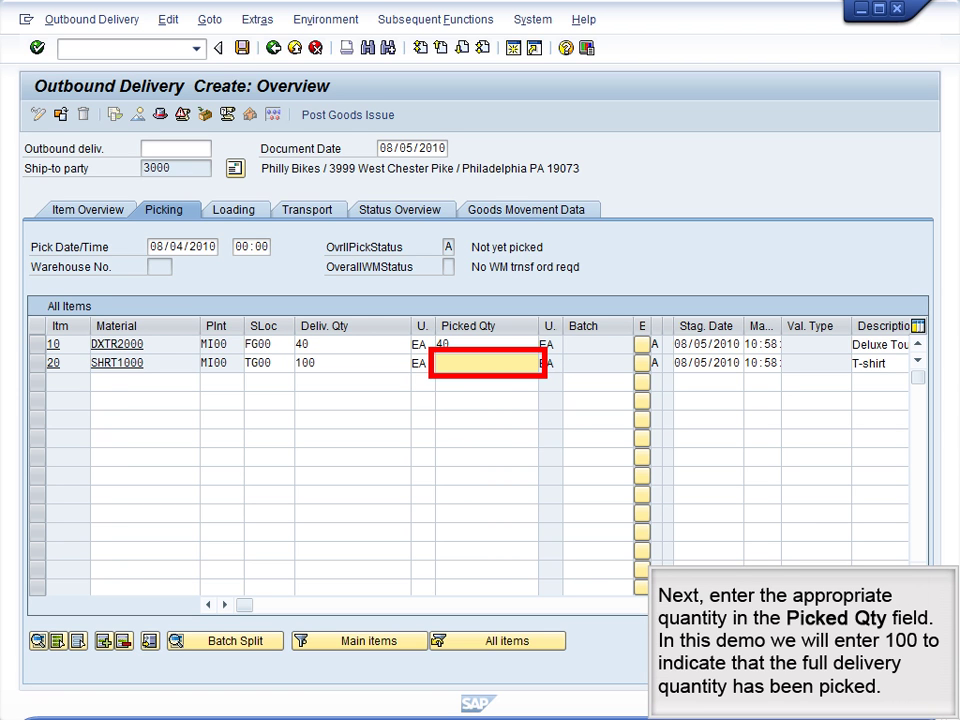
{"action": "type", "text": "100"}
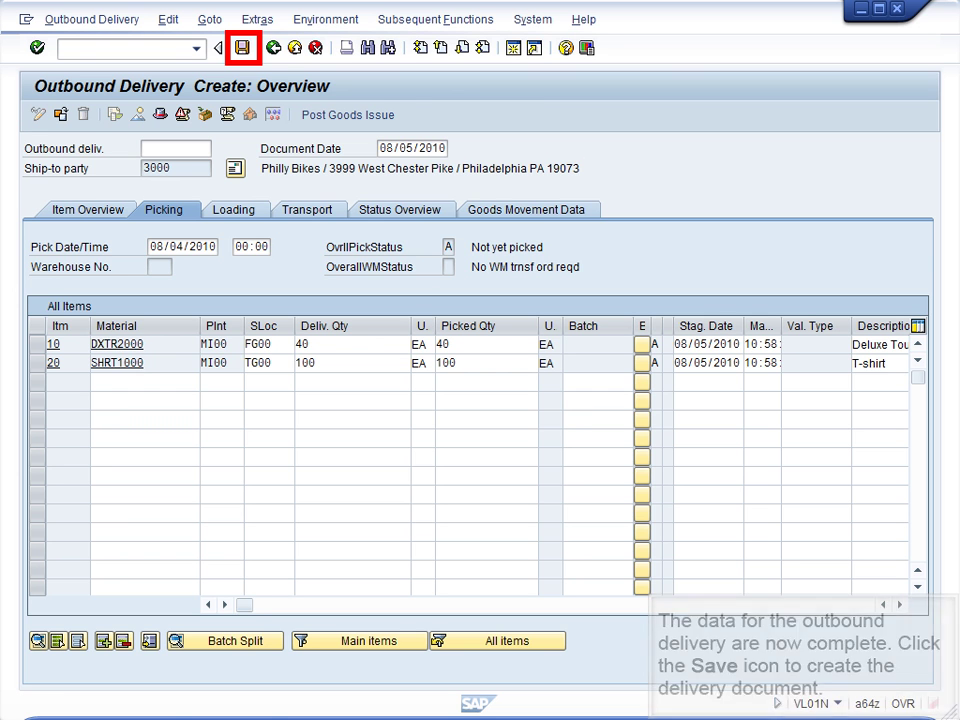
{"action": "key", "text": "ctrl+s"}
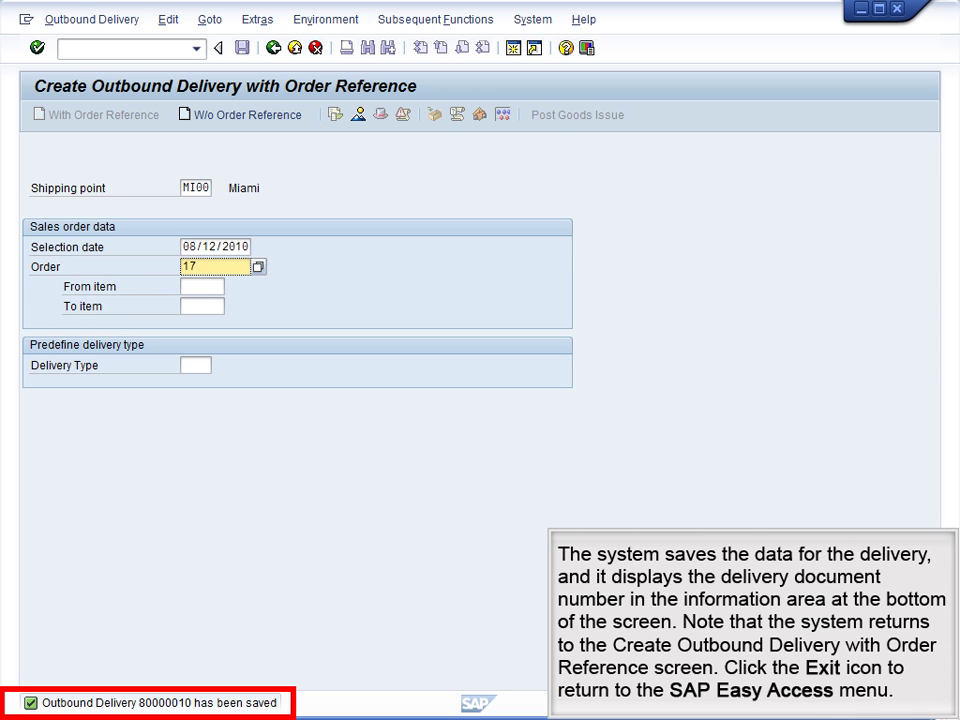
{"action": "key", "text": "shift+F3"}
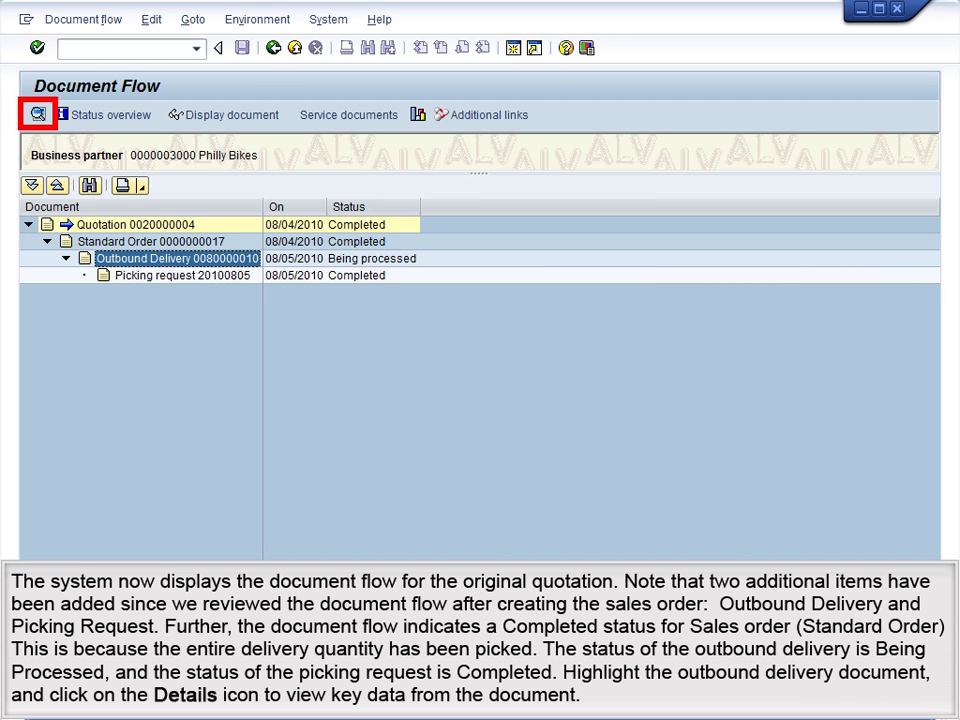
Review the outbound delivery document's picking data from the quotation's document flow.
{"action": "left_click", "coordinate": [37, 114]}
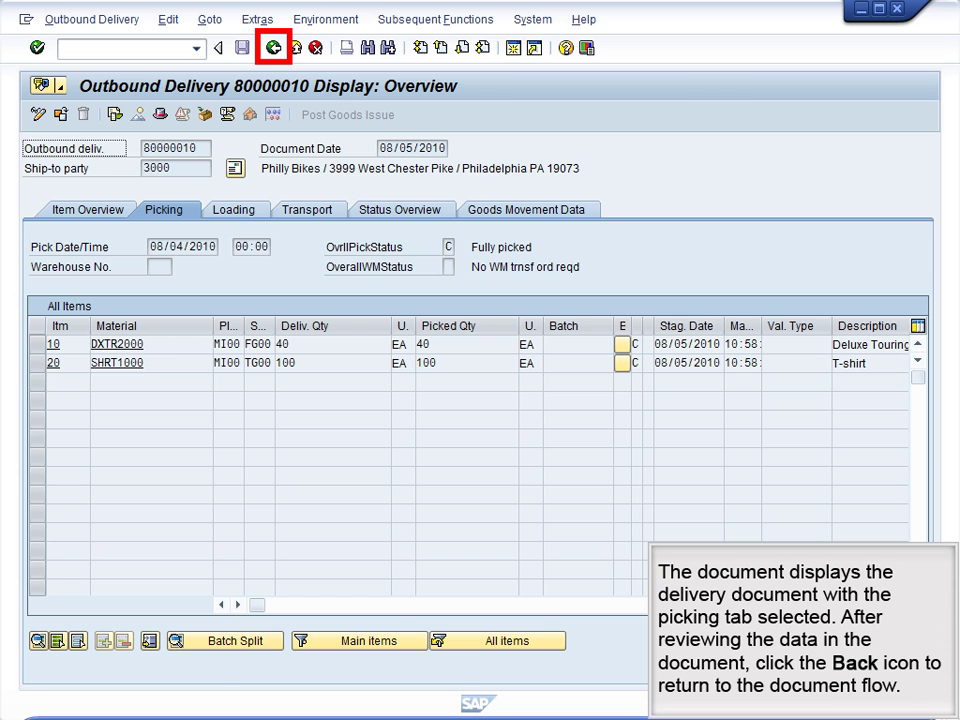
{"action": "key", "text": "F3"}
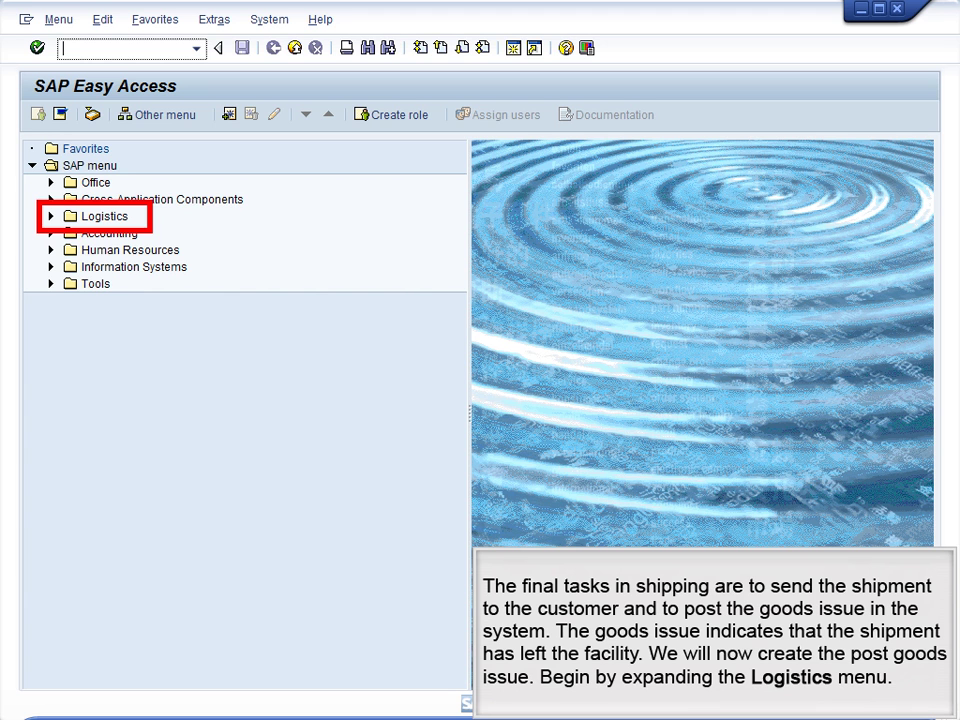
Post the goods issue for the outbound delivery using transaction VL02N - Single Document, and return to the SAP Easy Access menu.
{"action": "left_click", "coordinate": [94, 216]}
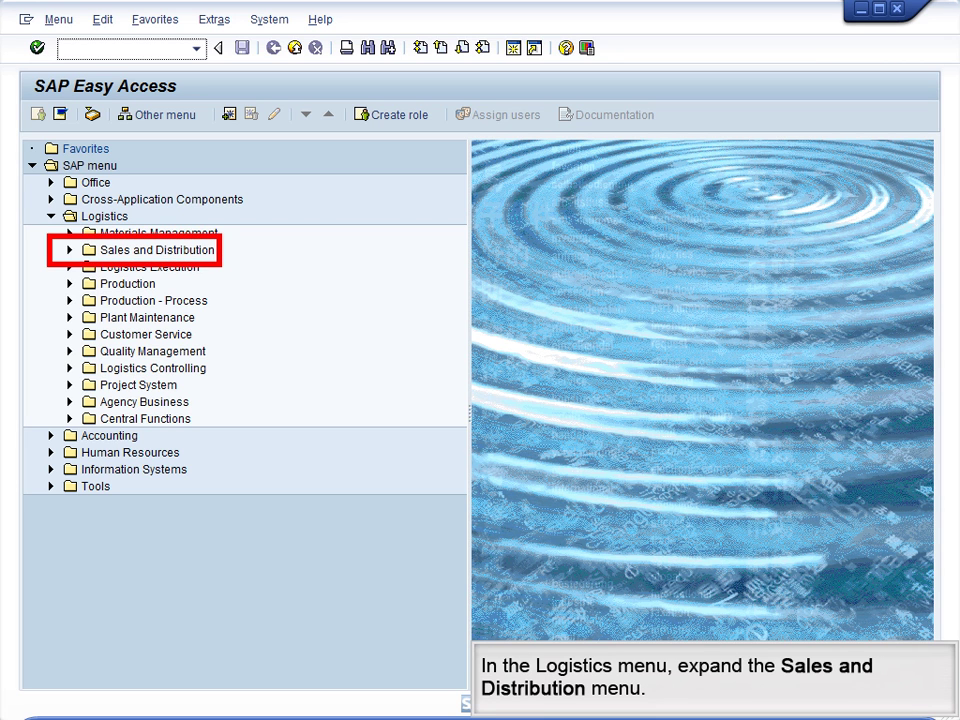
{"action": "left_click", "coordinate": [69, 250]}
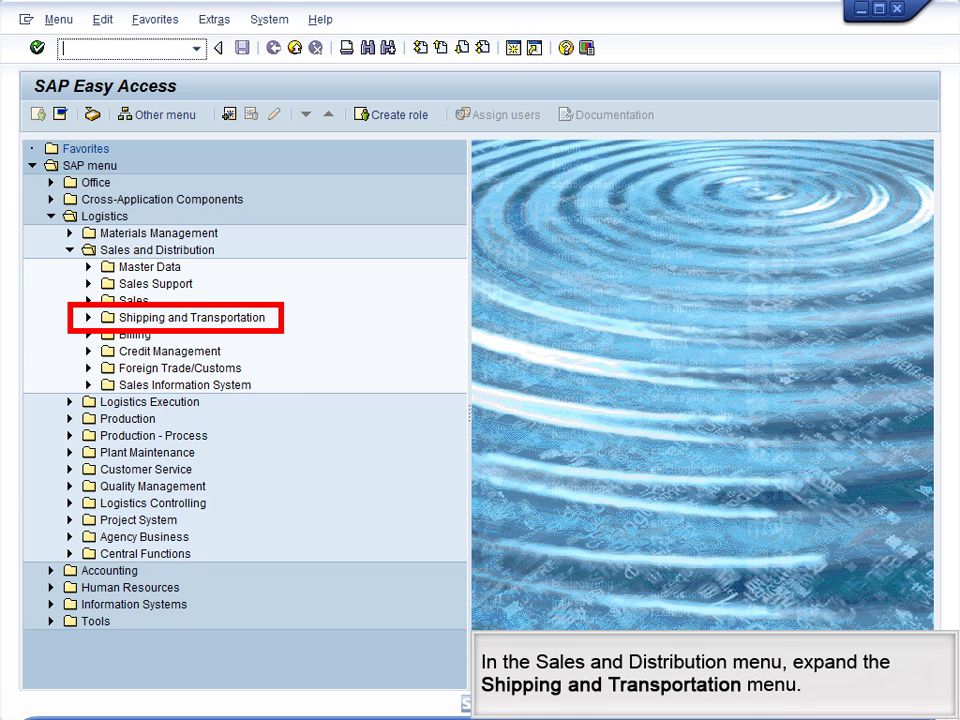
{"action": "left_click", "coordinate": [88, 317]}
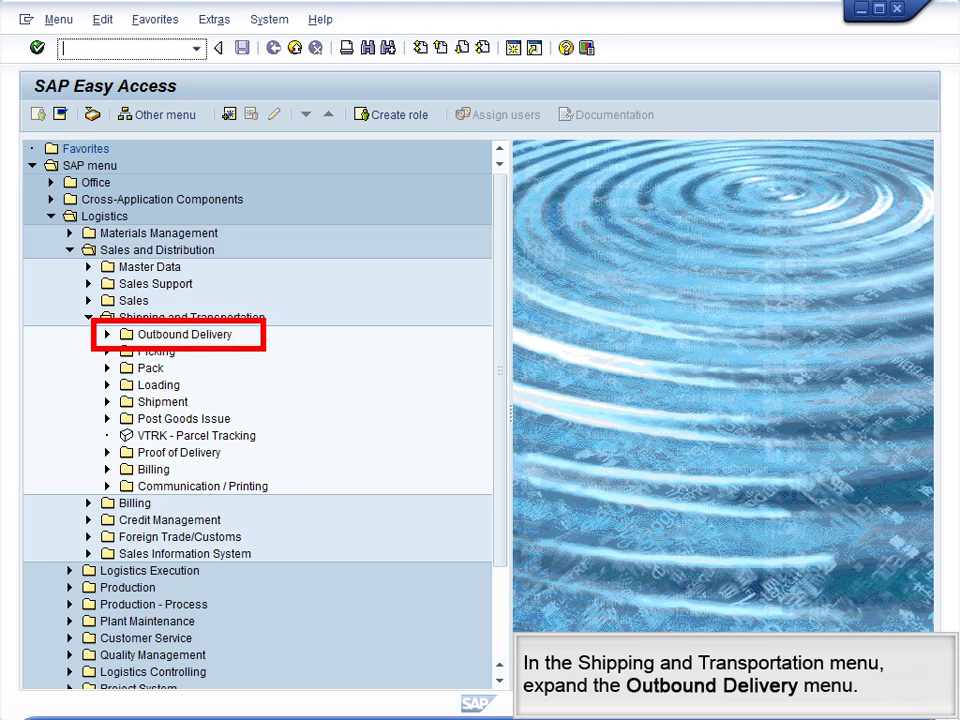
{"action": "left_click", "coordinate": [107, 334]}
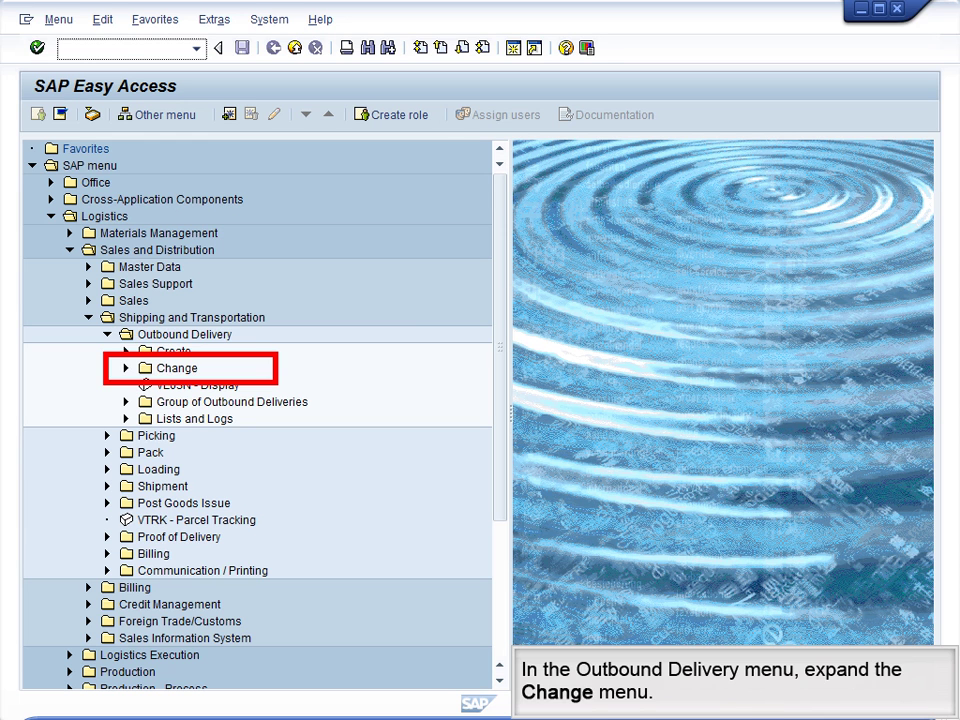
{"action": "left_click", "coordinate": [126, 368]}
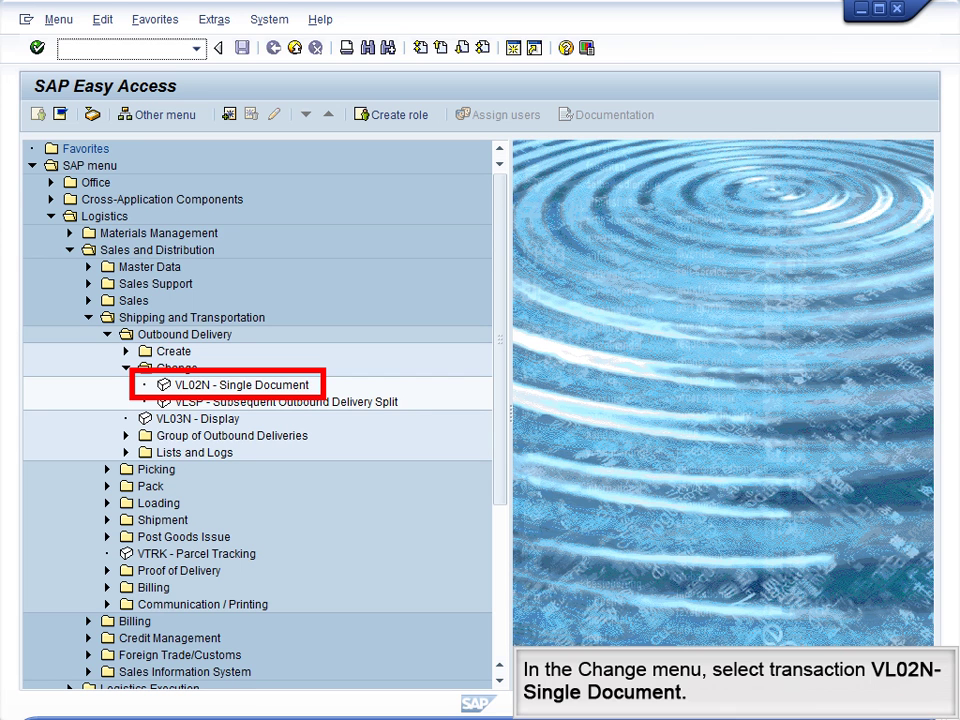
{"action": "double_click", "coordinate": [242, 385]}
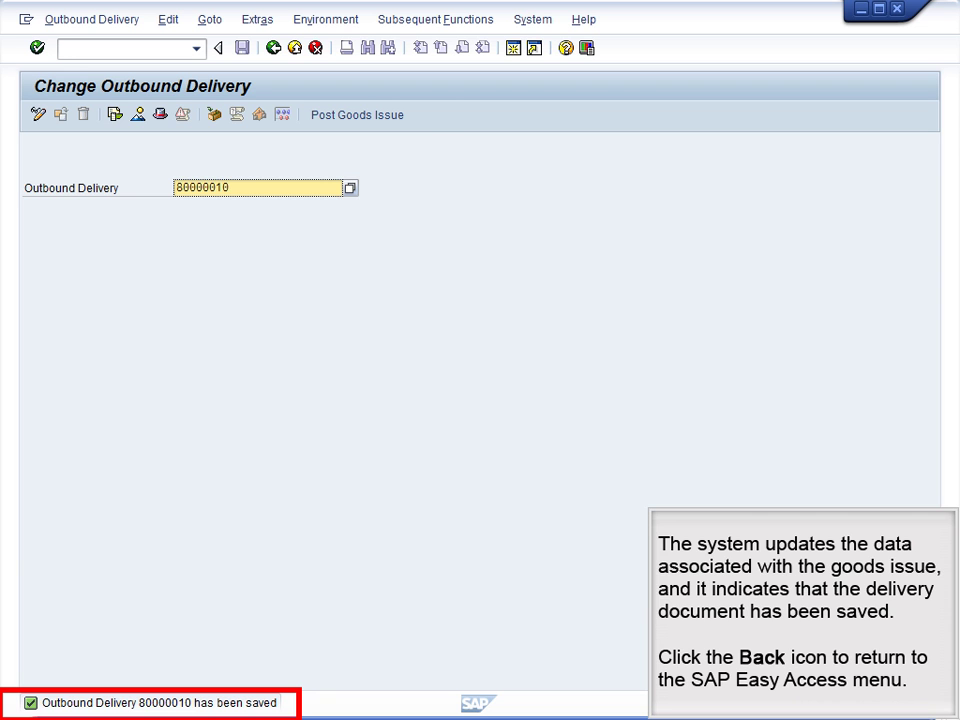
{"action": "key", "text": "F3"}
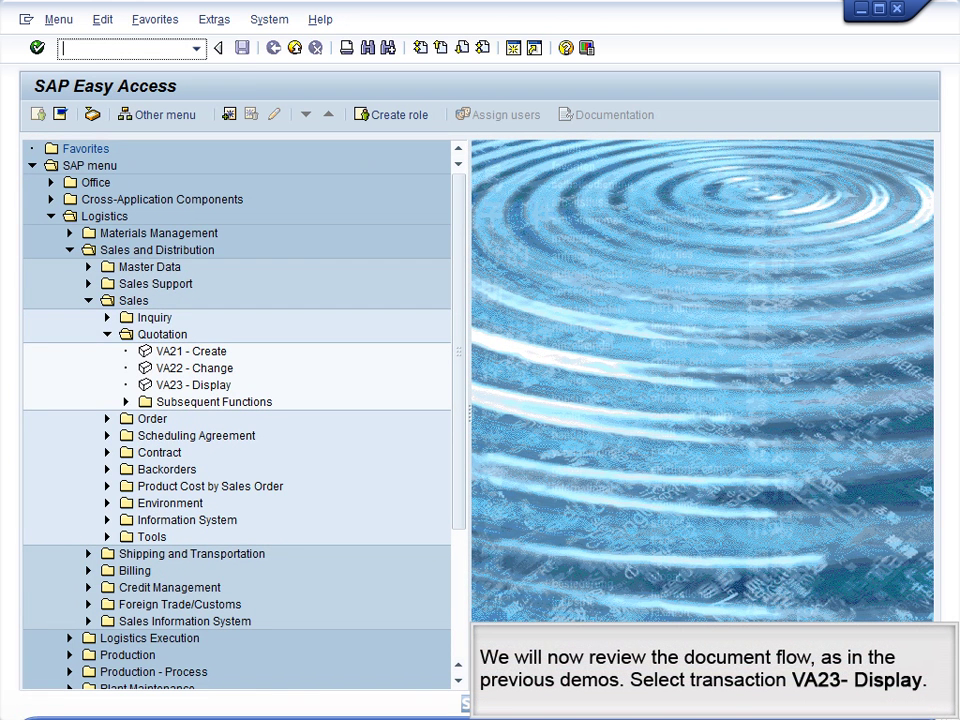